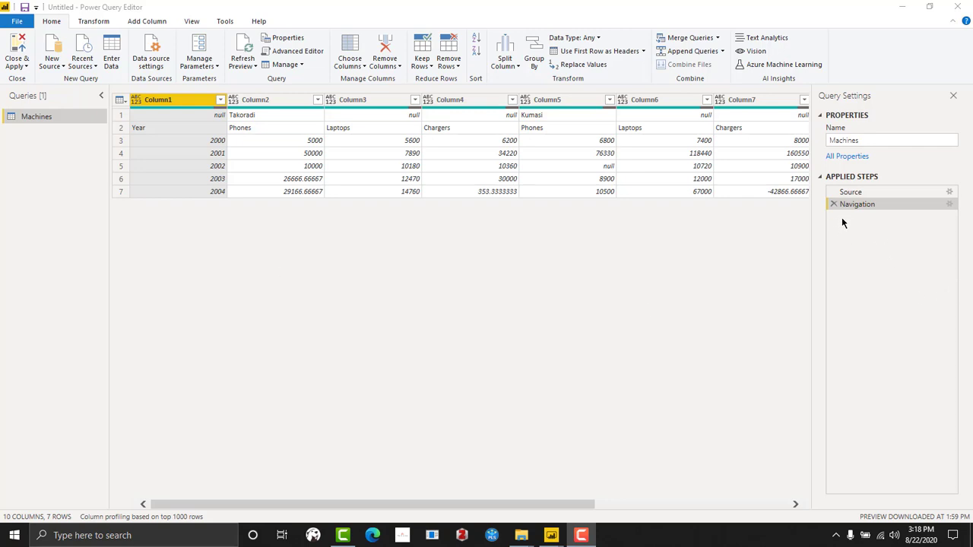
Step: Transpose the Machines table so its rows become columns
left_click(334, 131)
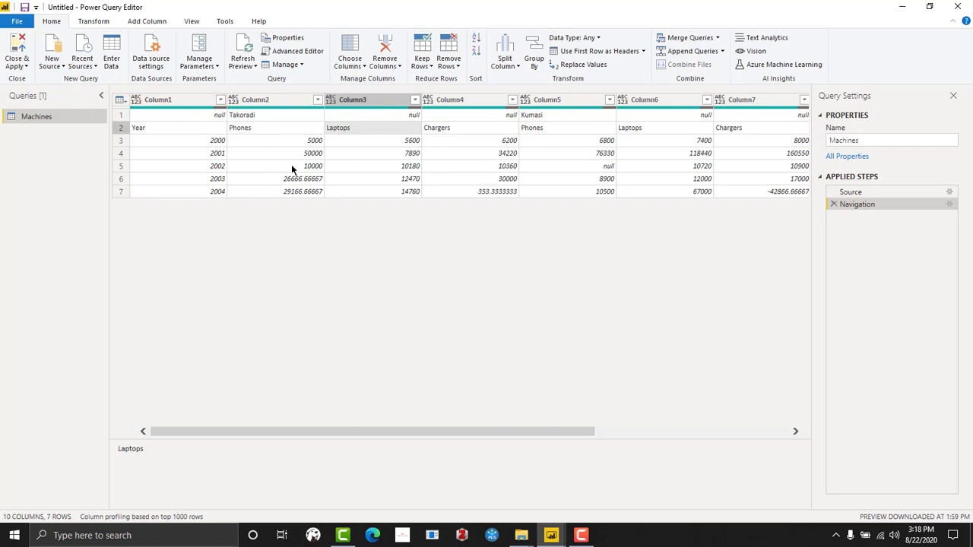
left_click(96, 21)
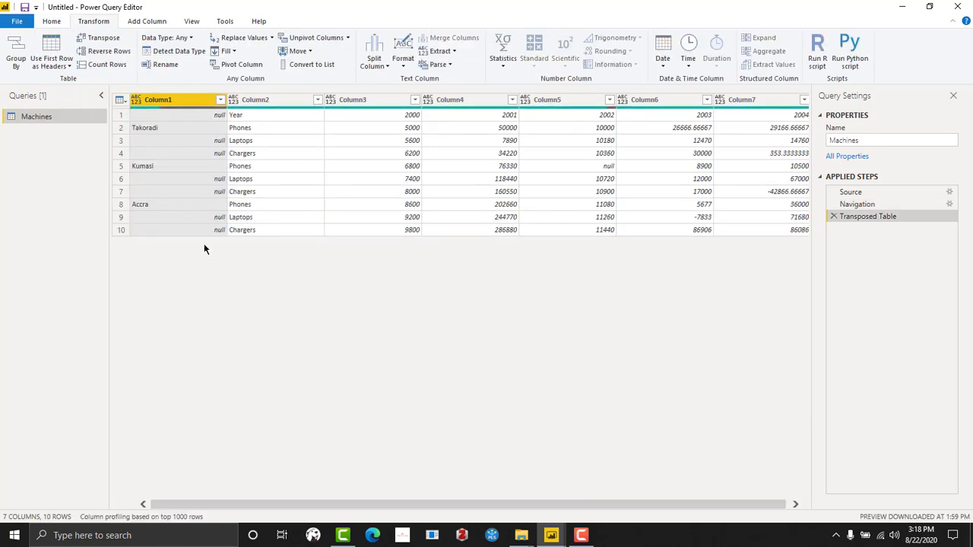
Step: Promote the first row of the transposed table, with Year and 2000 to 2004, to column headers
left_click(241, 115)
left_click(364, 115)
left_click(469, 115)
left_click(599, 115)
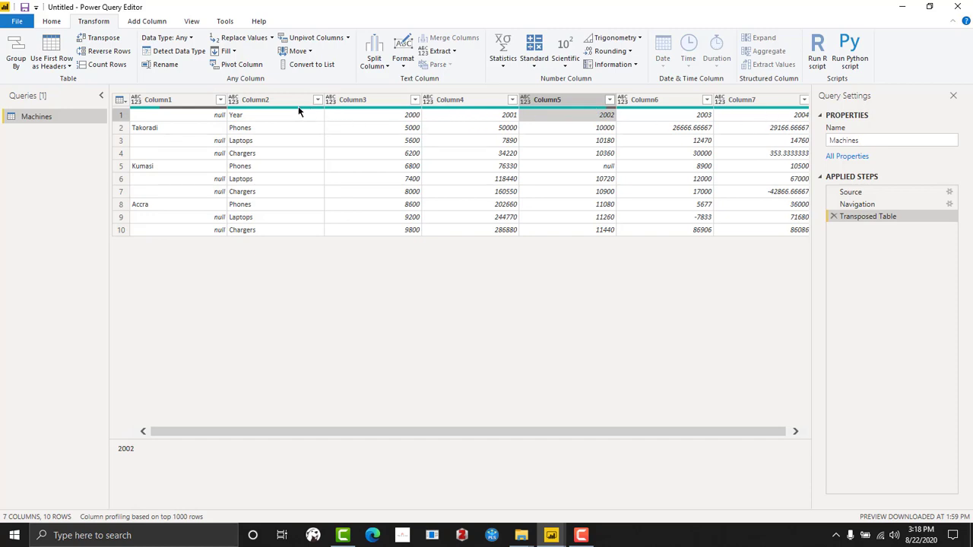
left_click(278, 99)
left_click(256, 118)
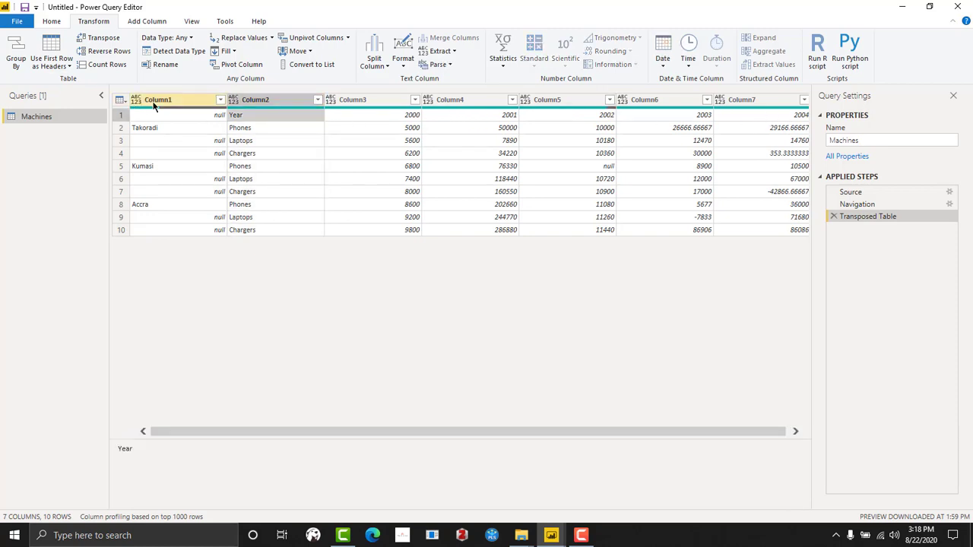
left_click(119, 100)
left_click(139, 128)
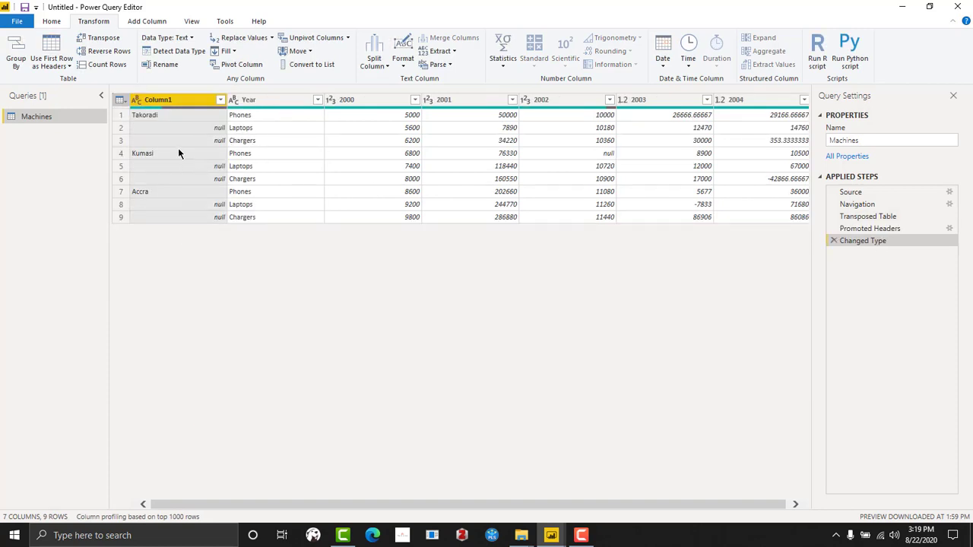
Step: Fill the city names in Column1 down into the null cells beneath them
left_click(150, 118)
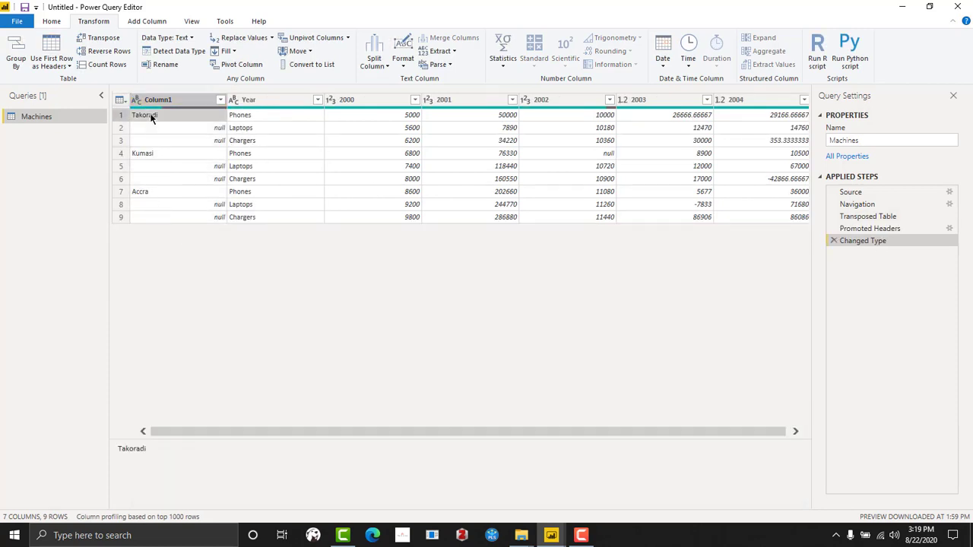
left_click(153, 155)
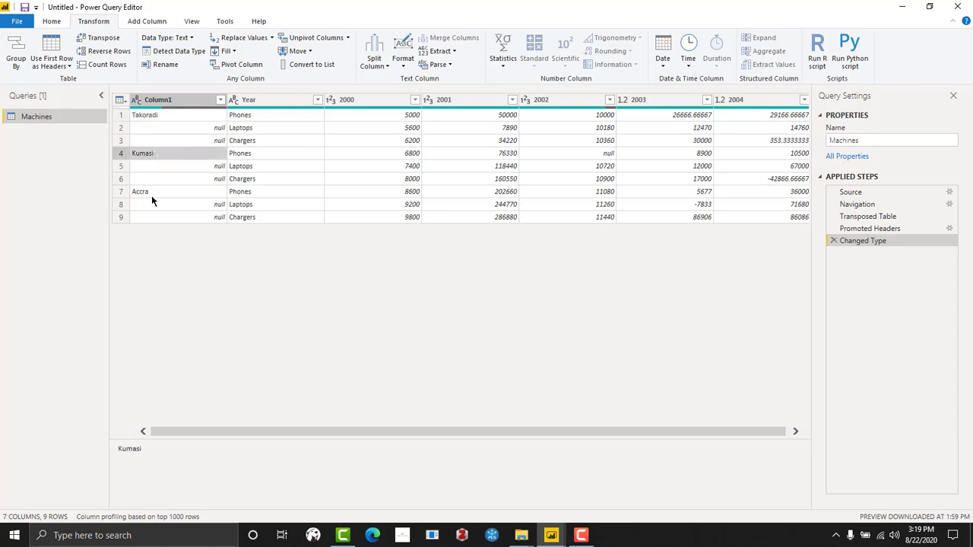
left_click(185, 127)
left_click(181, 143)
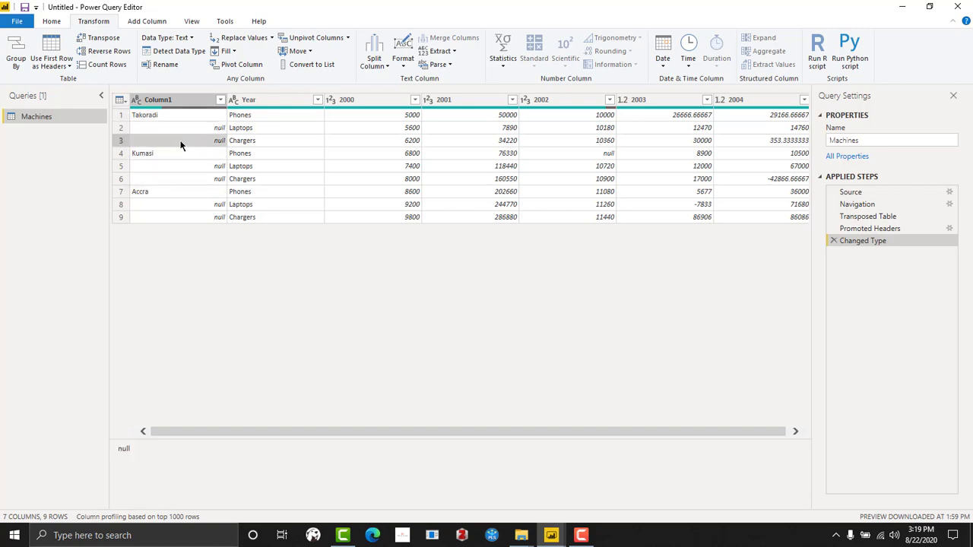
left_click(180, 167)
left_click(179, 180)
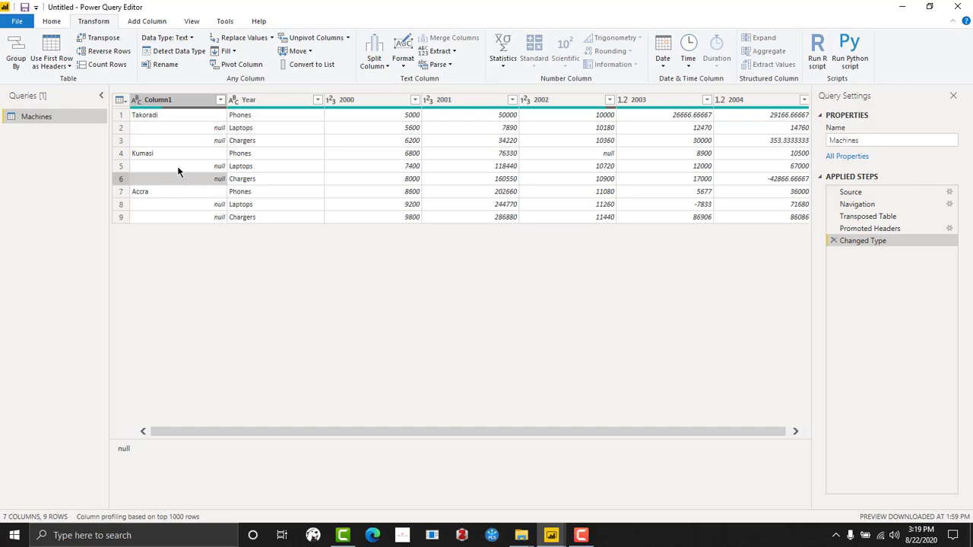
left_click(226, 51)
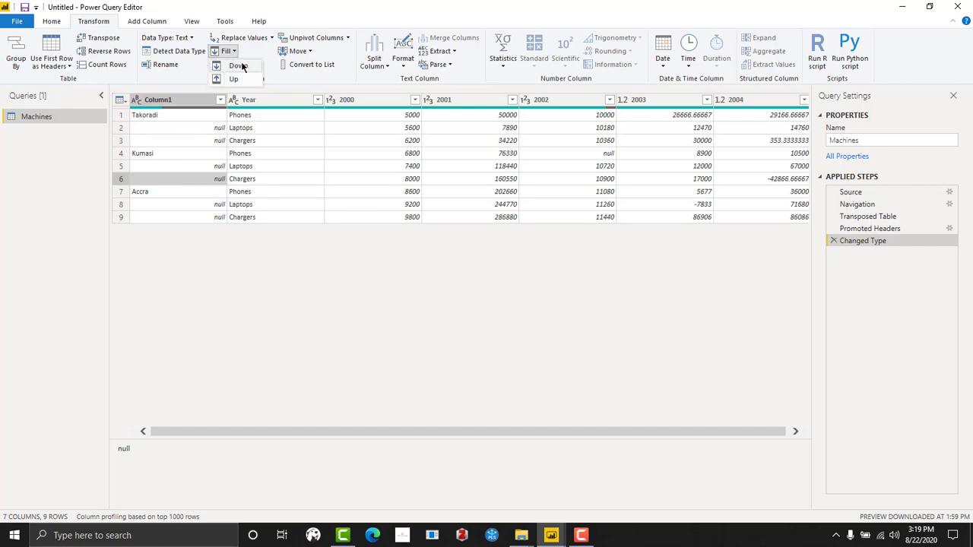
left_click(237, 66)
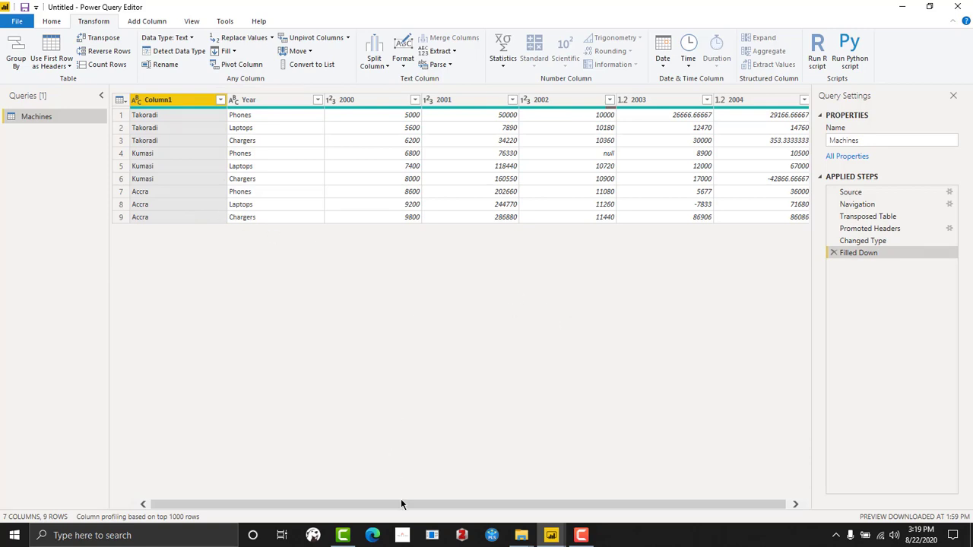
Step: Unpivot the year columns 2000 through 2004 into attribute and value columns
left_click_drag(451, 506, 540, 505)
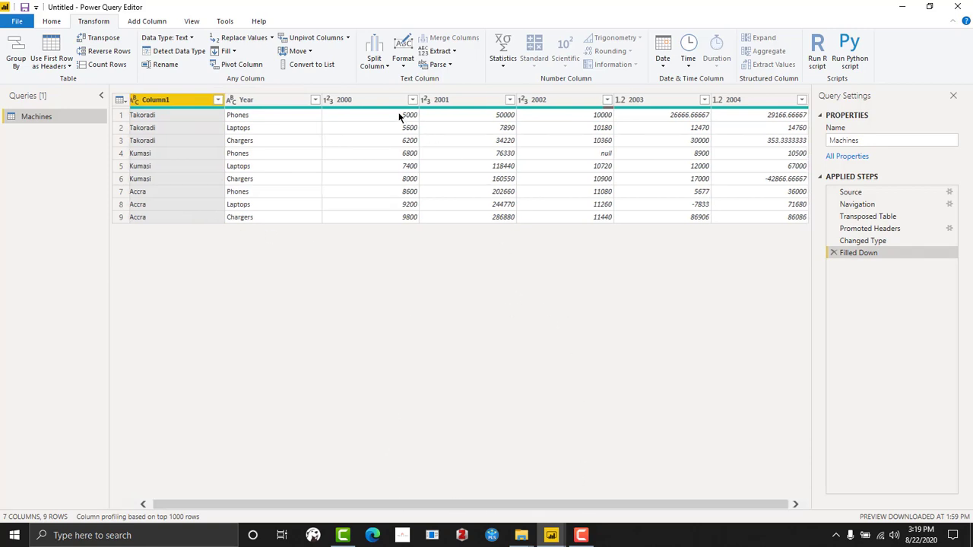
left_click(364, 103)
left_click(758, 99)
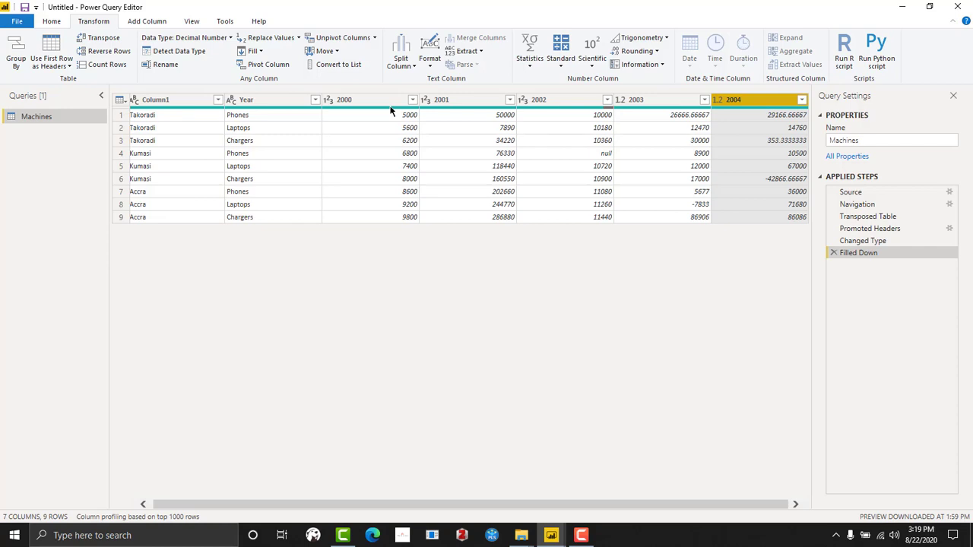
left_click(362, 95)
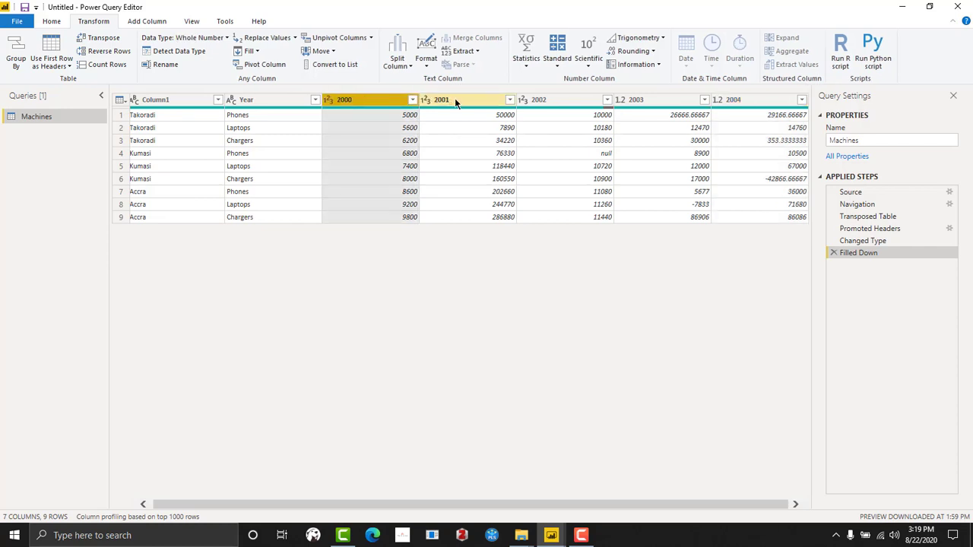
left_click(537, 100)
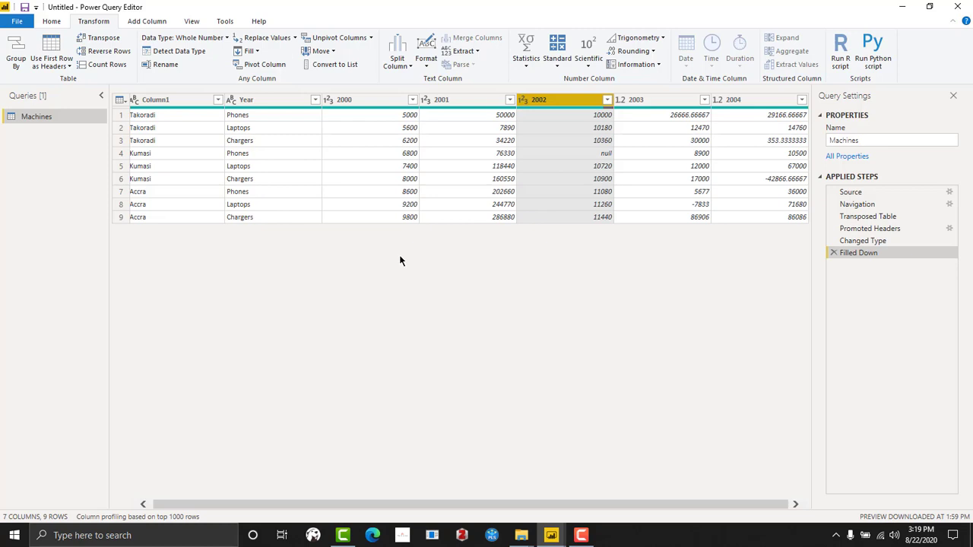
left_click(358, 103)
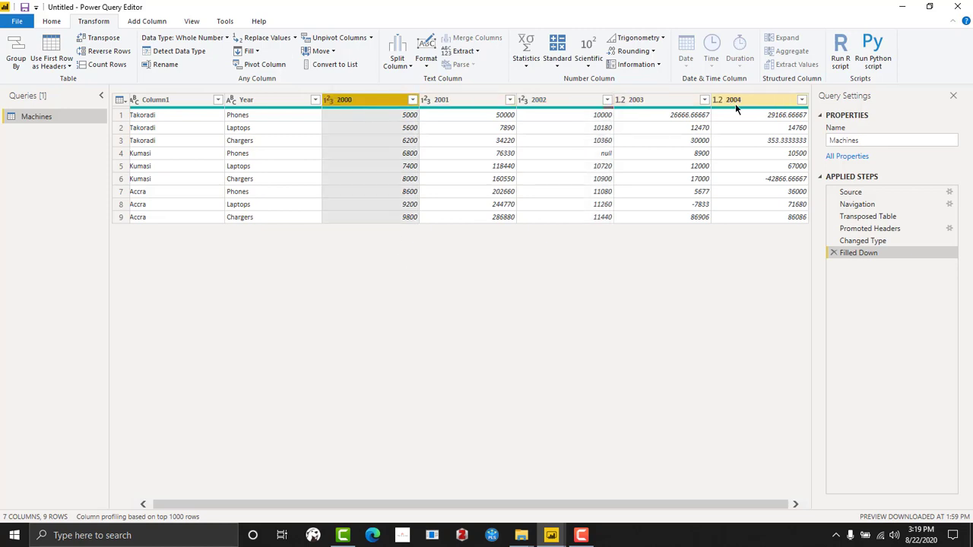
left_click(724, 100, "shift")
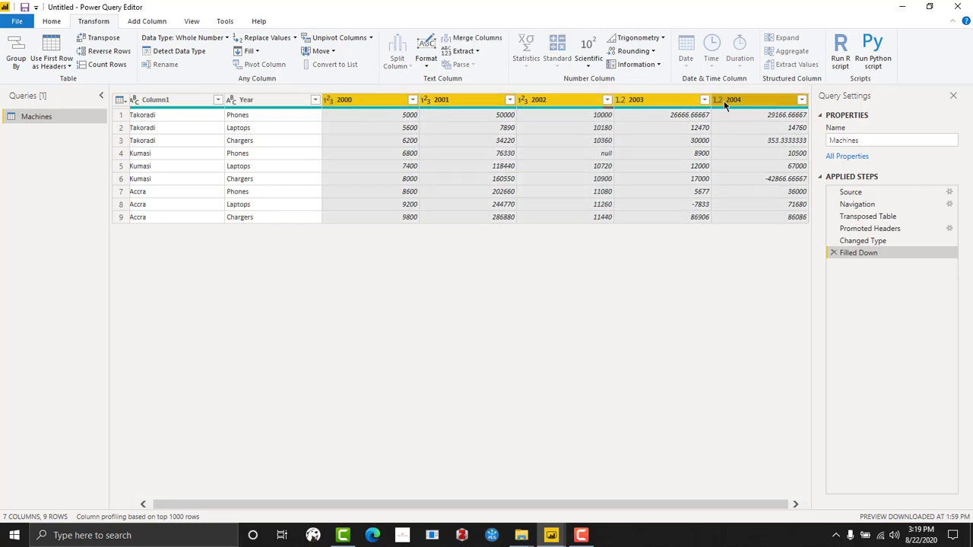
left_click(337, 38)
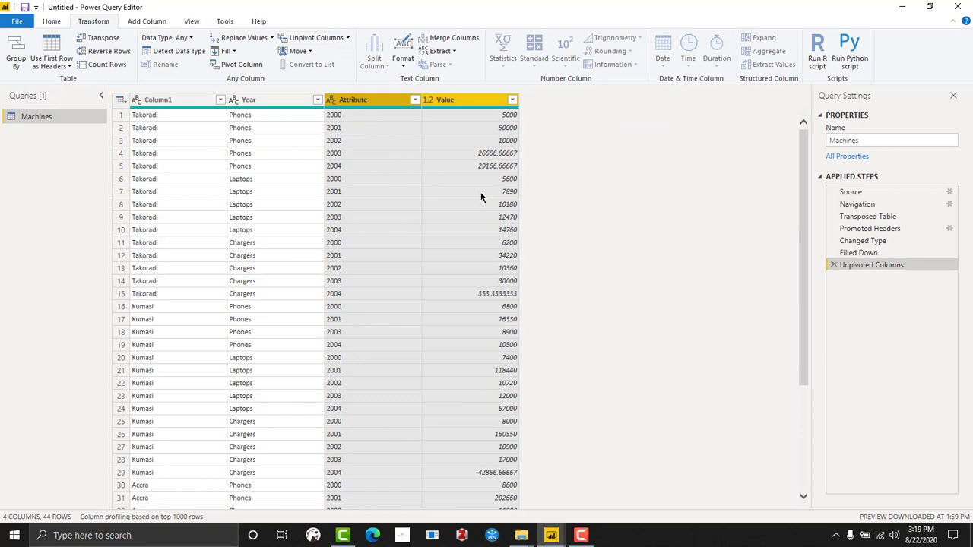
Step: Rename Column1 as City and the product column headed Year as Item
double_click(167, 100)
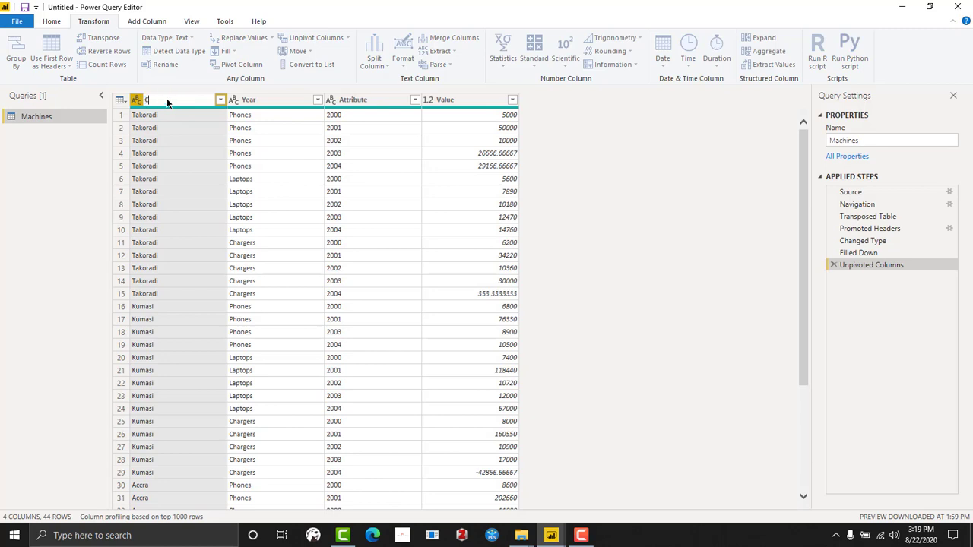
double_click(254, 97)
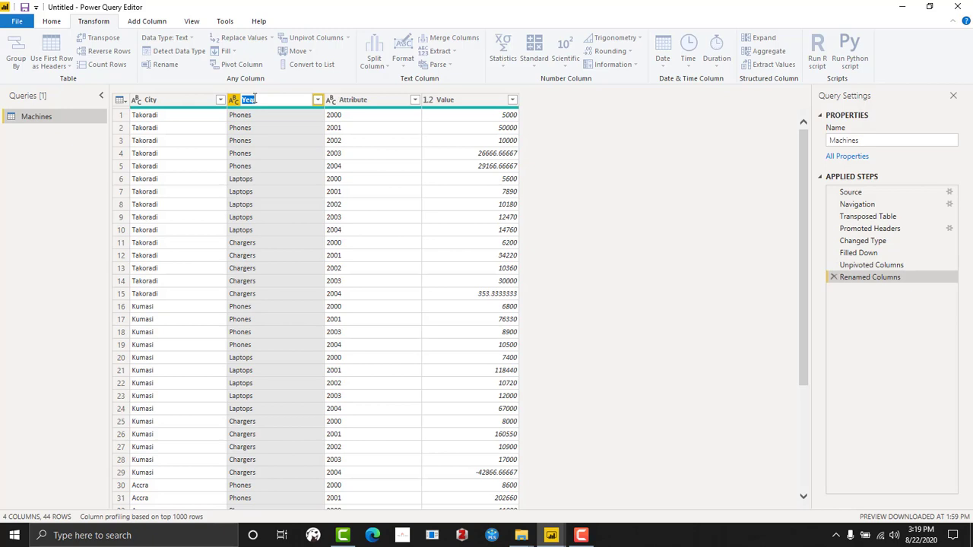
type("Item")
Step: Rename the Attribute column as Year and the Value column as Units
left_click(367, 100)
double_click(367, 100)
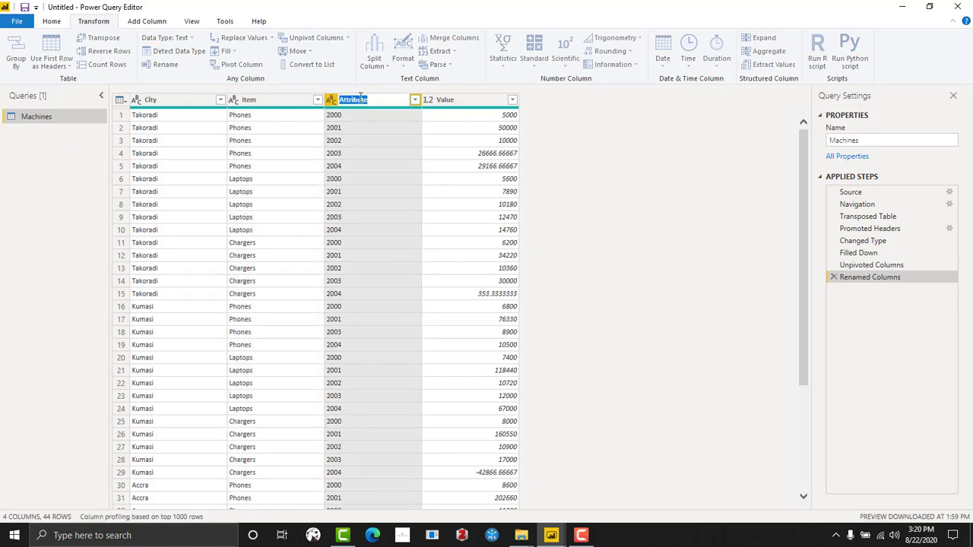
type("Year")
double_click(450, 101)
left_click(447, 99)
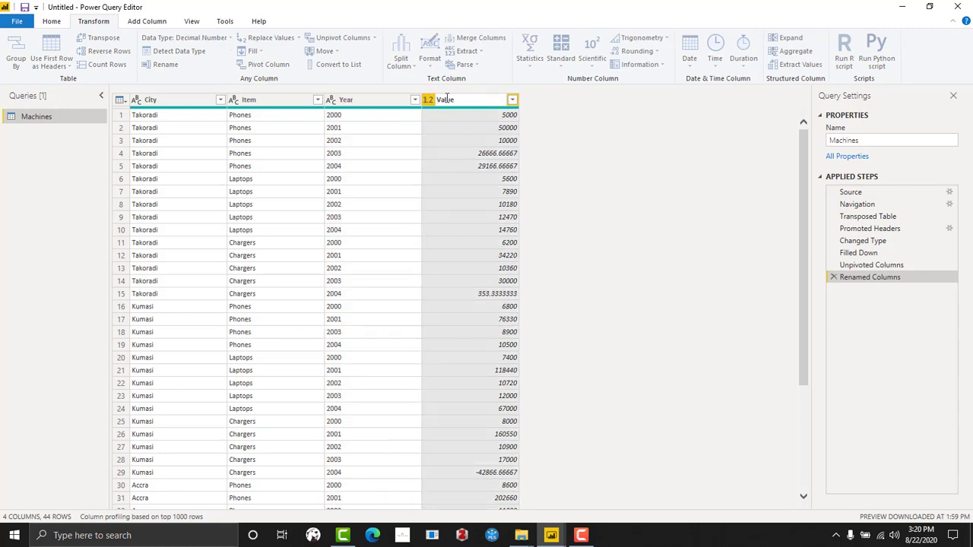
double_click(447, 98)
type("Units")
key("Return")
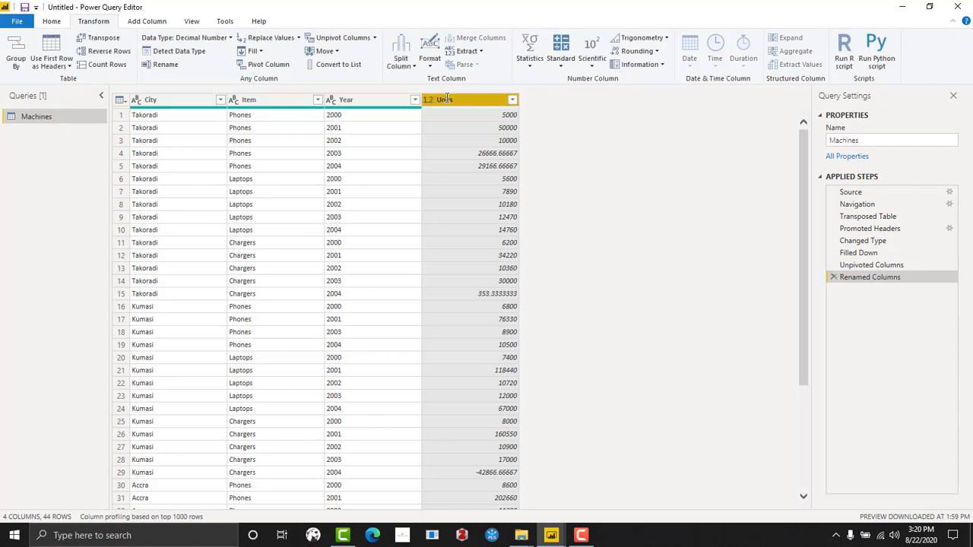
Step: Add a new column that rounds up the decimal values of the Units column
left_click(488, 156)
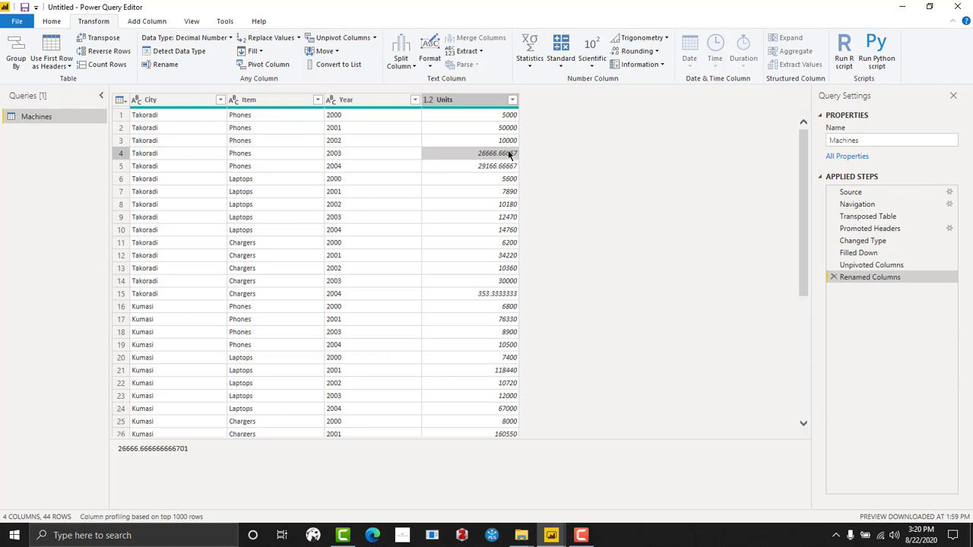
left_click(472, 101)
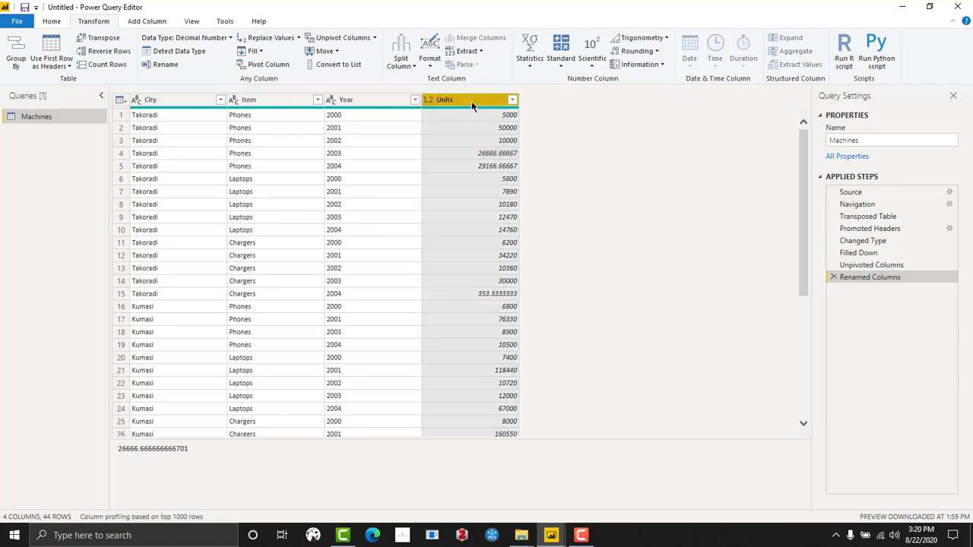
left_click(147, 22)
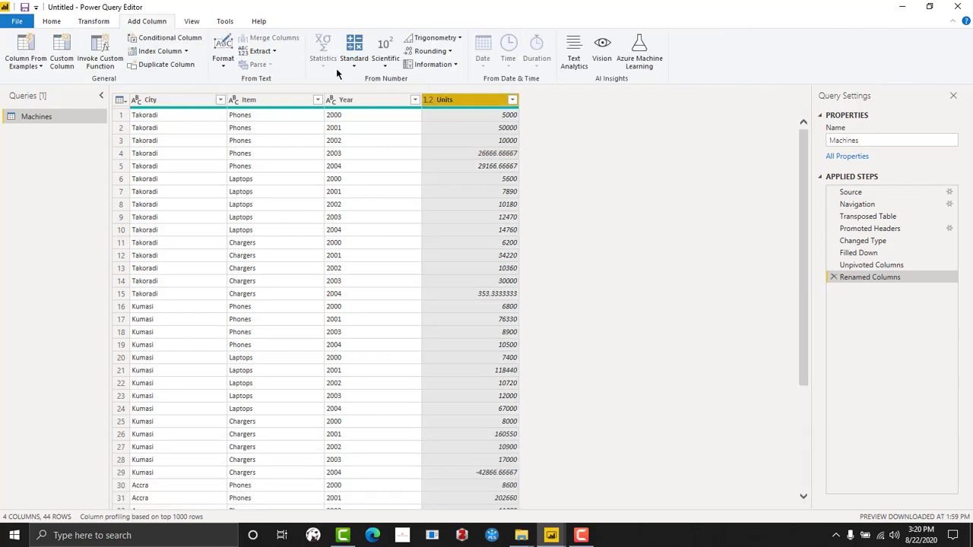
left_click(432, 50)
left_click(438, 66)
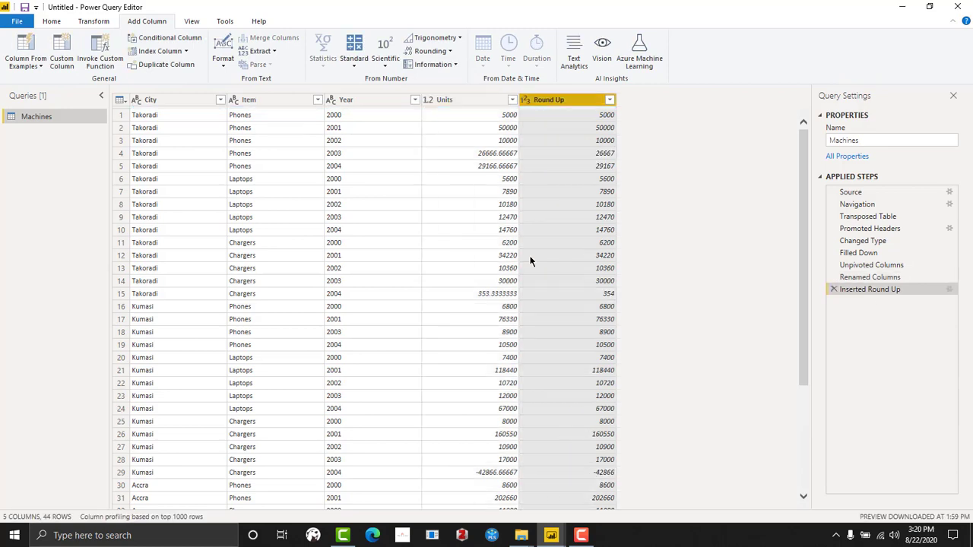
Step: Remove the original Units column with the decimal values
left_click(481, 104)
right_click(482, 102)
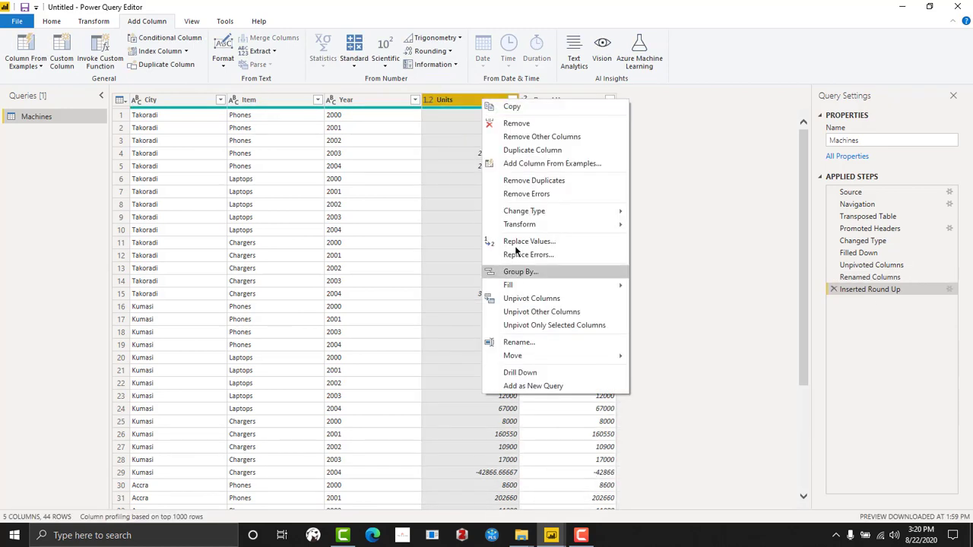
left_click(498, 123)
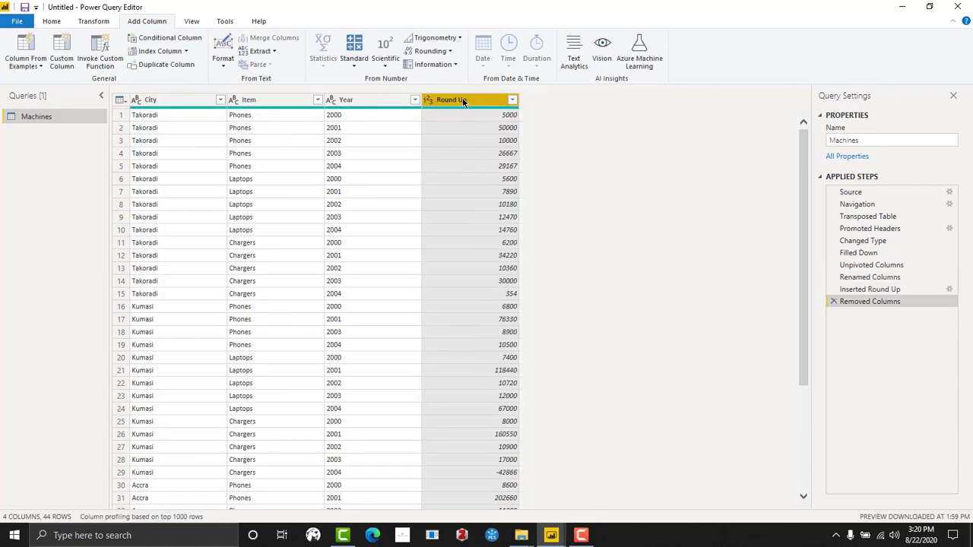
Step: Rename the Round Up column as Units
double_click(460, 100)
type("Units")
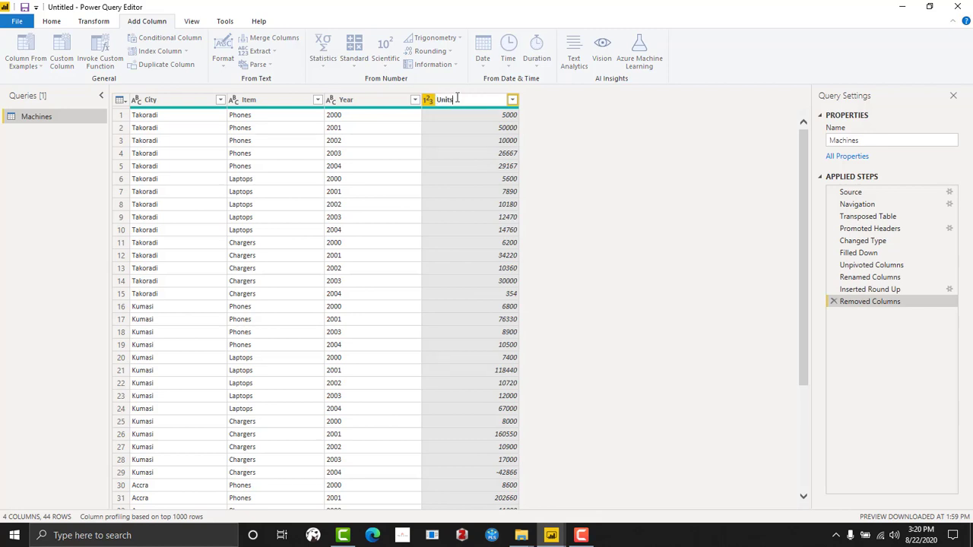
key("Return")
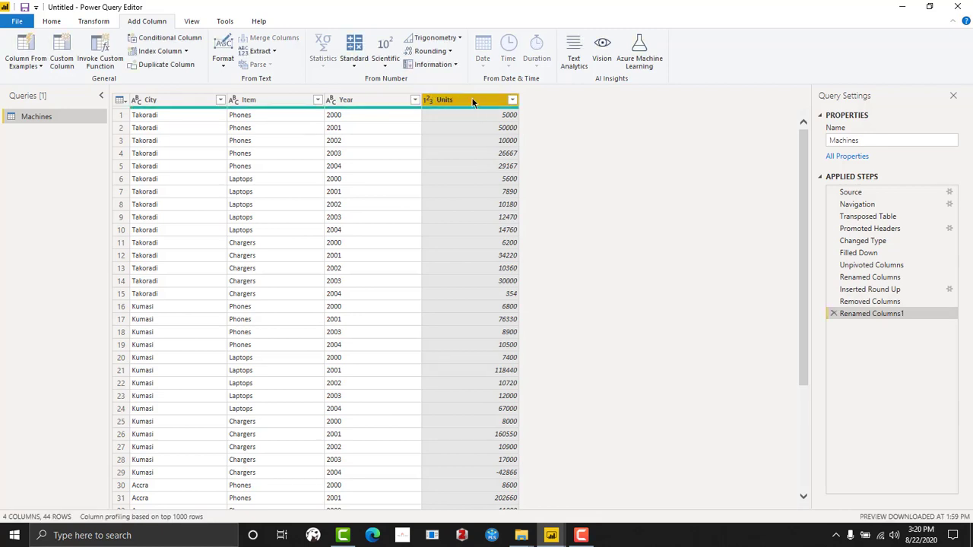
double_click(458, 103)
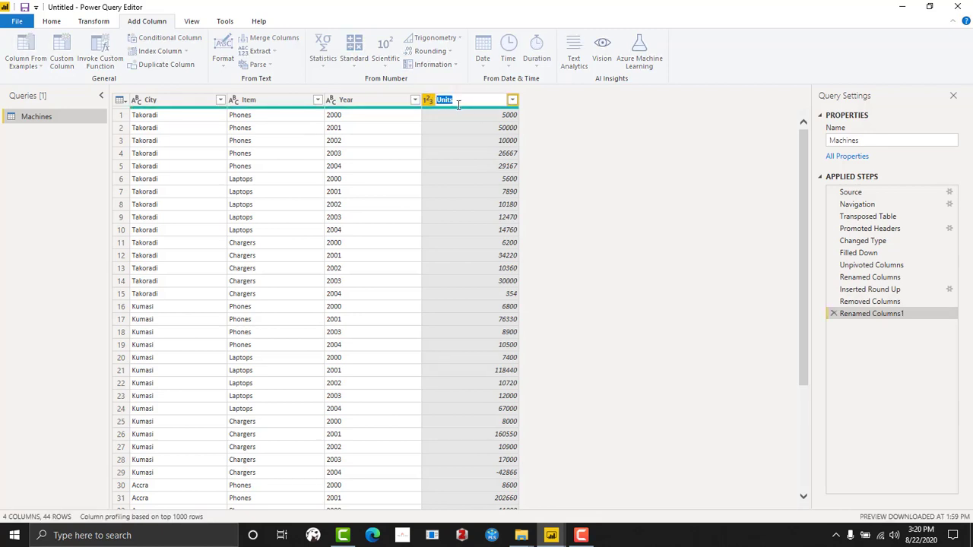
key("Return")
Step: Review the rows of the Machines query, then apply the query changes and close the editor to load the table
scroll(415, 336, "down", 3)
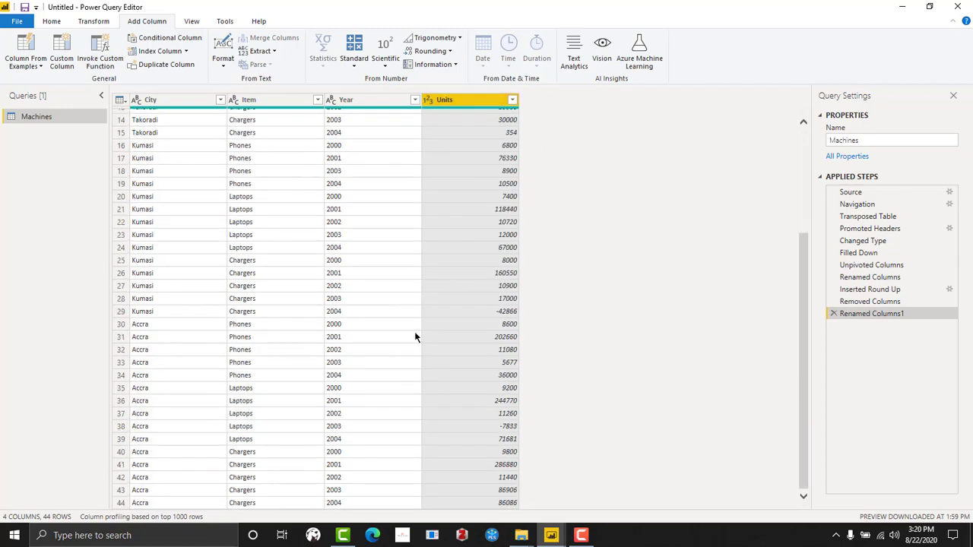
scroll(414, 327, "up", 3)
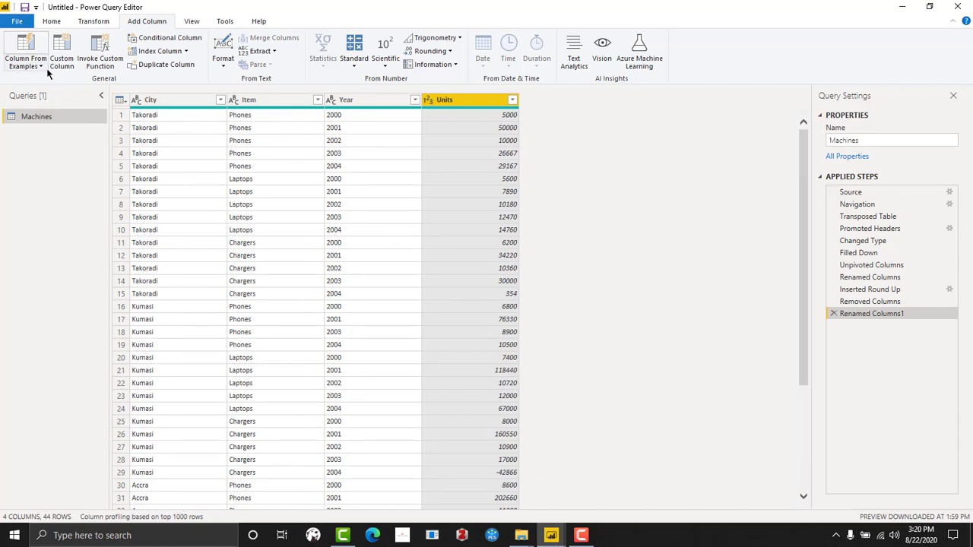
left_click(51, 21)
left_click(18, 62)
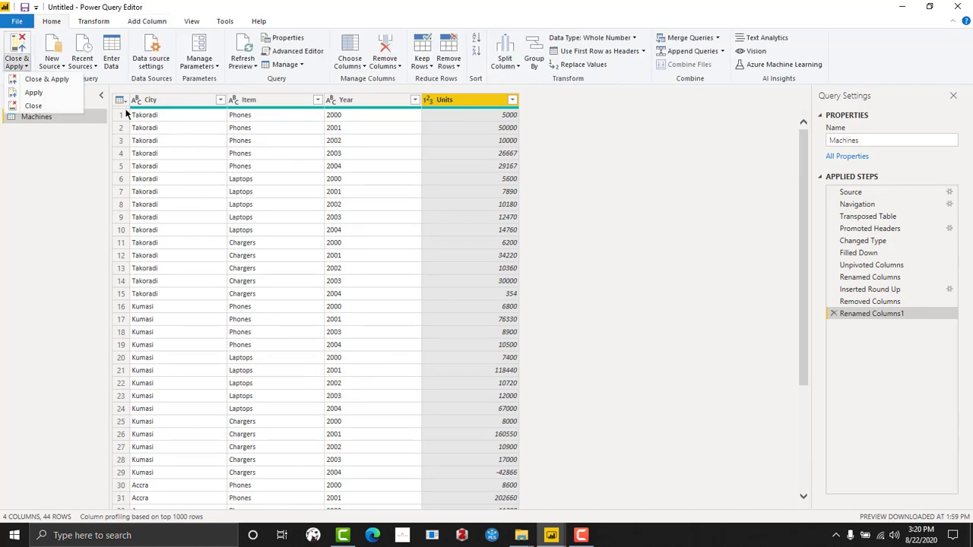
left_click(67, 92)
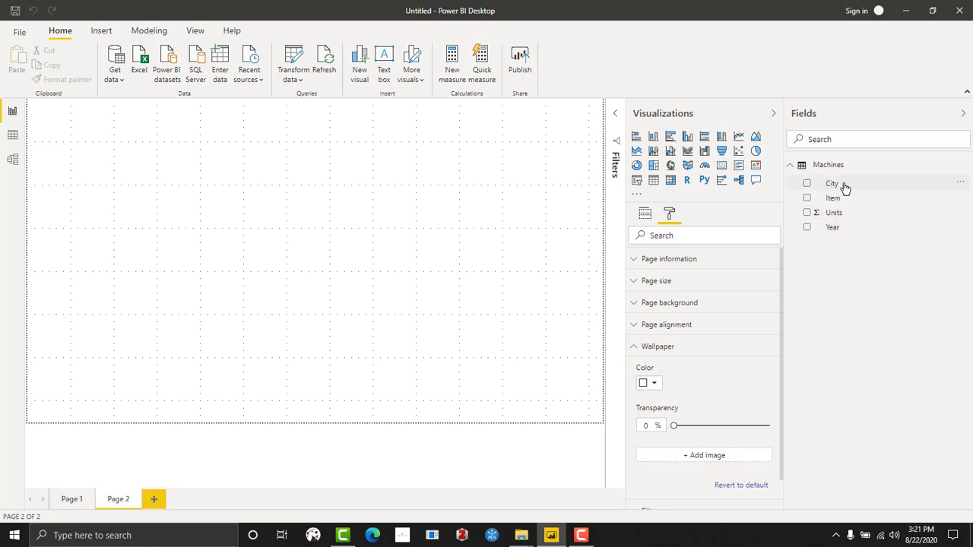
Step: Build a table visual on Page 2 with the City, Item, Units and Year fields of the Machines table
left_click(644, 214)
left_click_drag(840, 186, 694, 250)
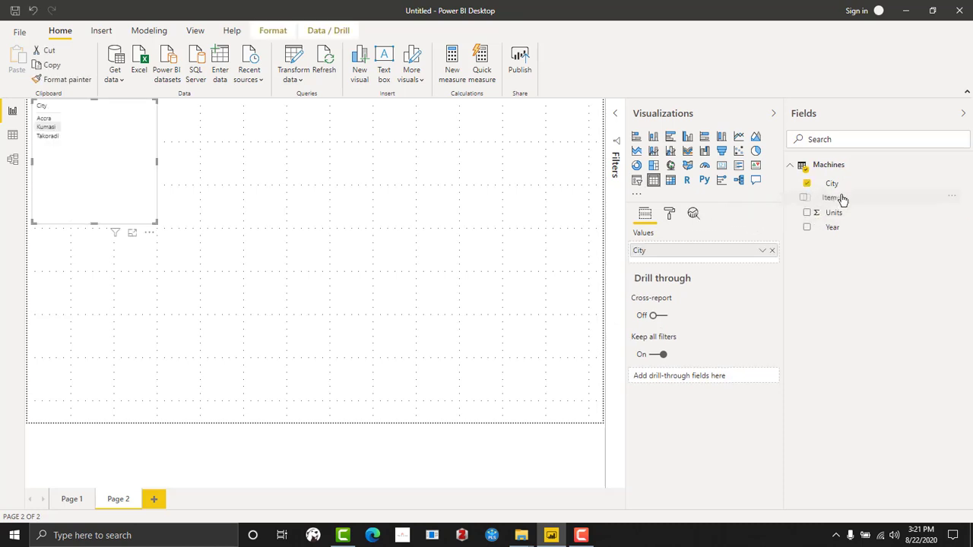
left_click_drag(840, 214, 678, 271)
left_click_drag(833, 198, 674, 264)
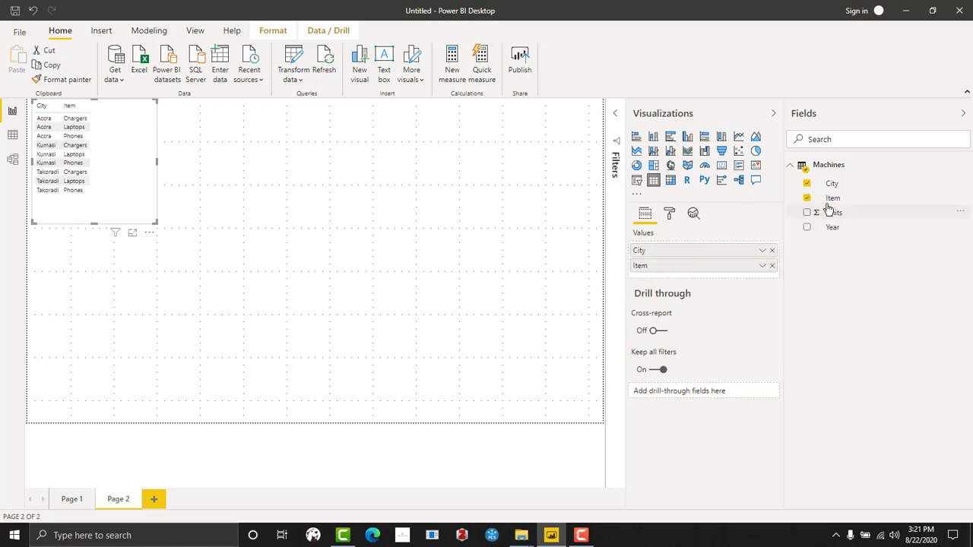
left_click_drag(833, 214, 676, 275)
left_click_drag(835, 228, 89, 192)
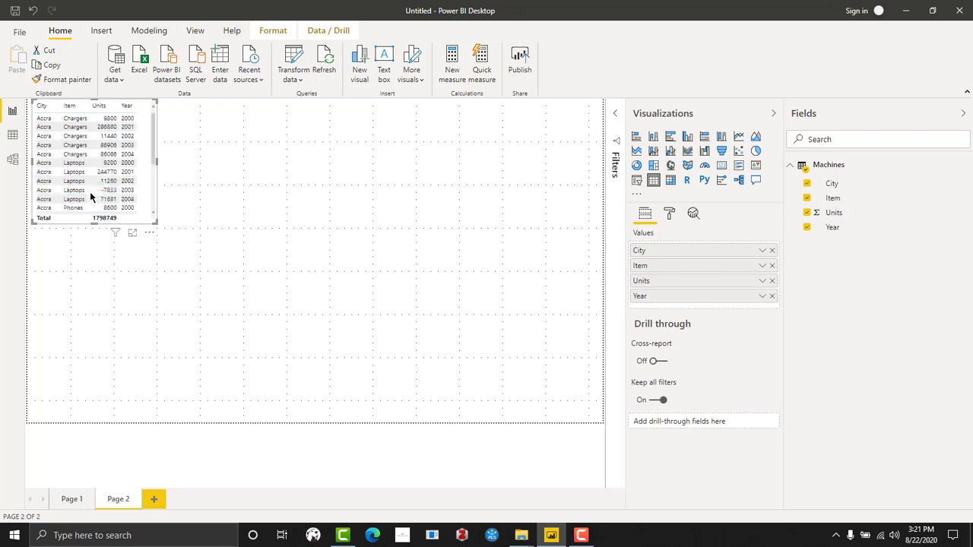
left_click(312, 252)
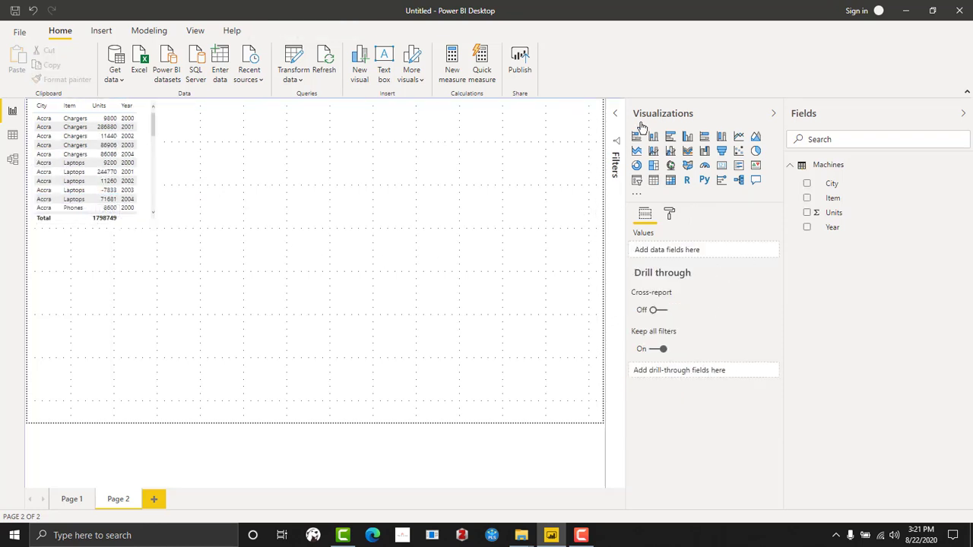
Step: Collapse the Visualizations and Fields panes, enlarge the table visual to show more rows and shift it slightly right
left_click(773, 116)
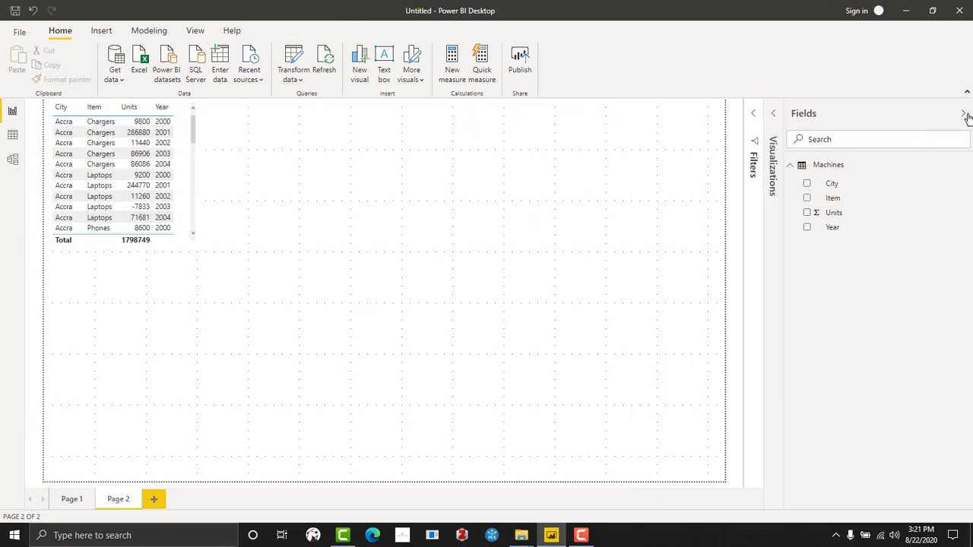
left_click(964, 115)
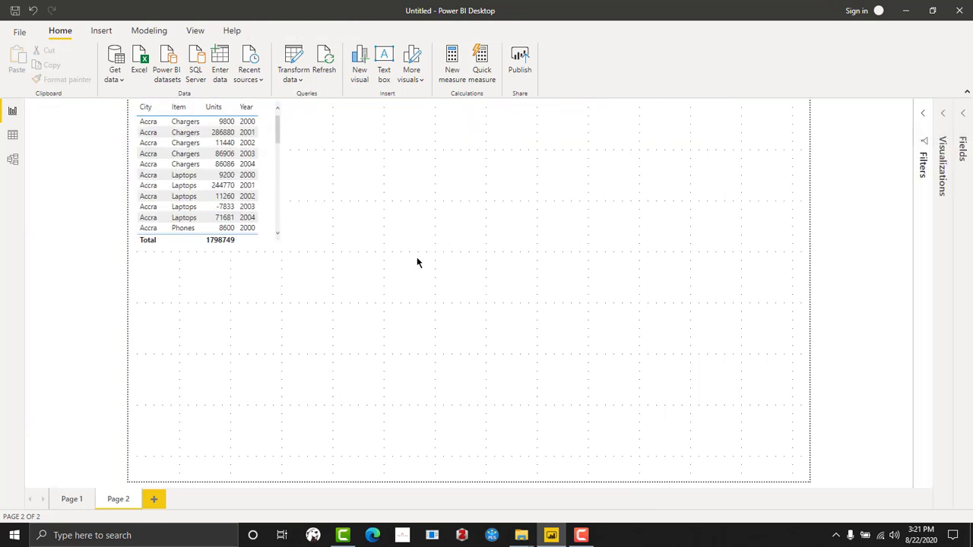
left_click(270, 236)
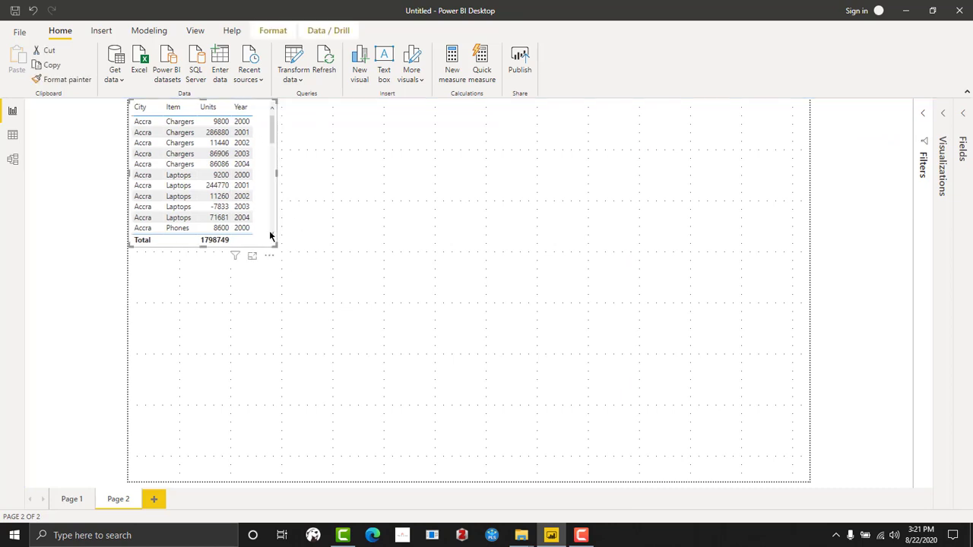
left_click_drag(273, 243, 398, 446)
left_click_drag(249, 305, 293, 310)
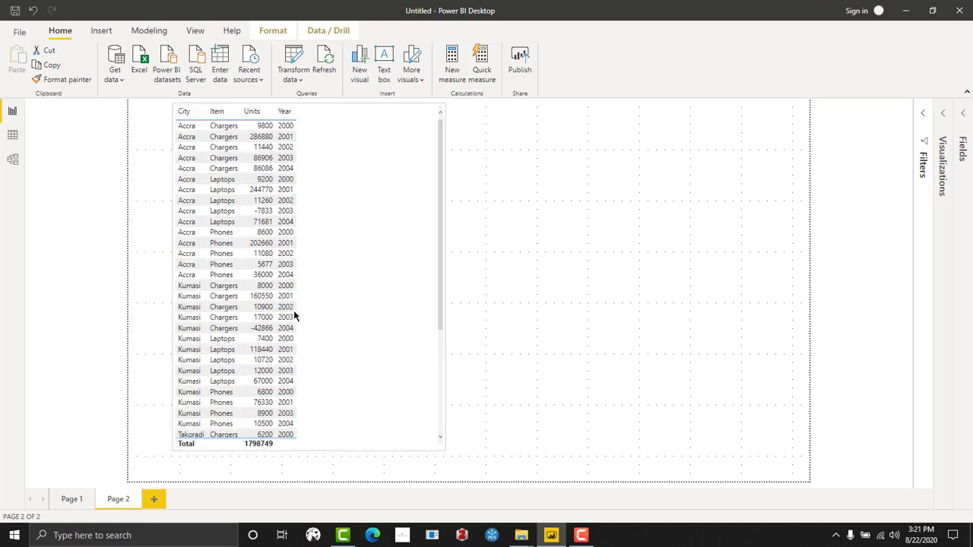
Step: Highlight the negative Units values for Accra Laptops 2003 and Kumasi Chargers 2004, and clear the highlighting
left_click(264, 212)
left_click(254, 329)
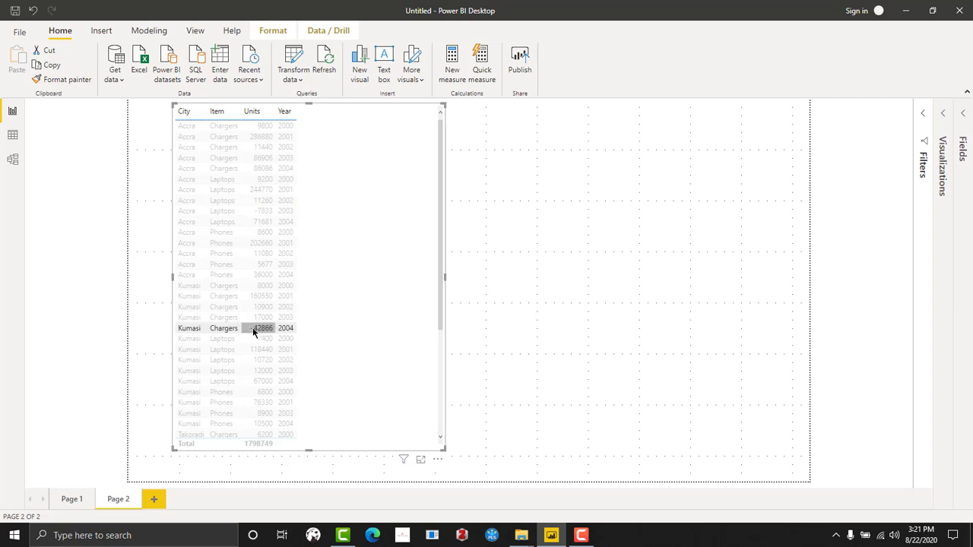
left_click(478, 241)
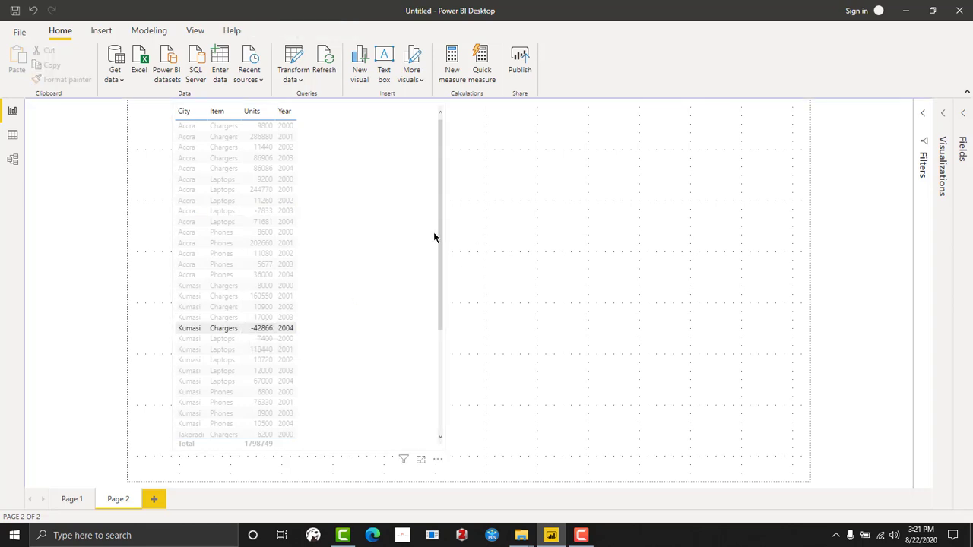
left_click(434, 238)
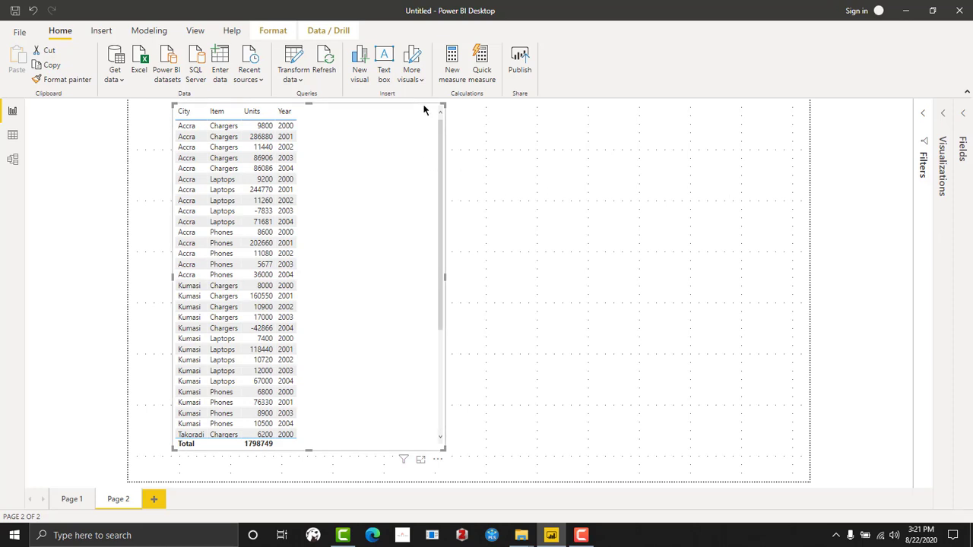
Step: Shorten the table visual from its upper edge and remove it from the report page
left_click_drag(306, 102, 305, 173)
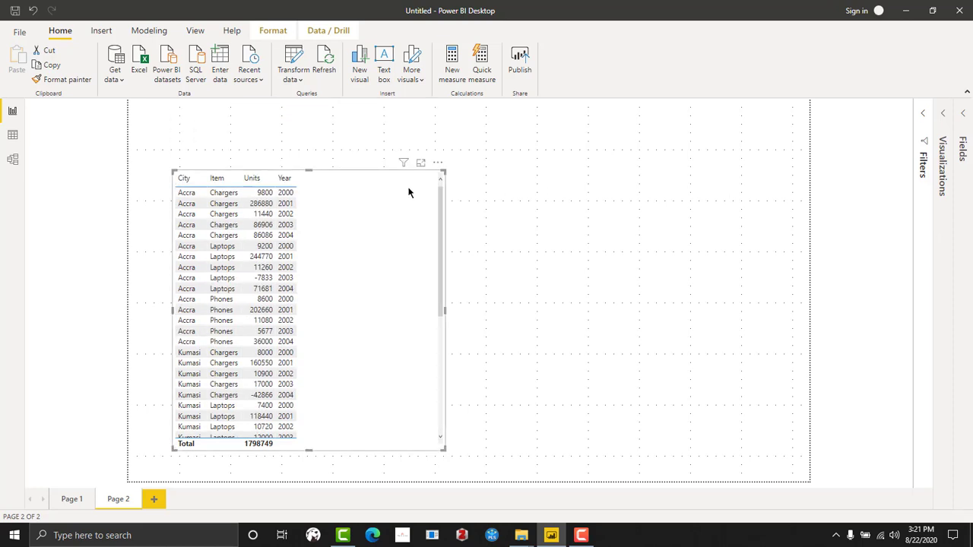
left_click(438, 164)
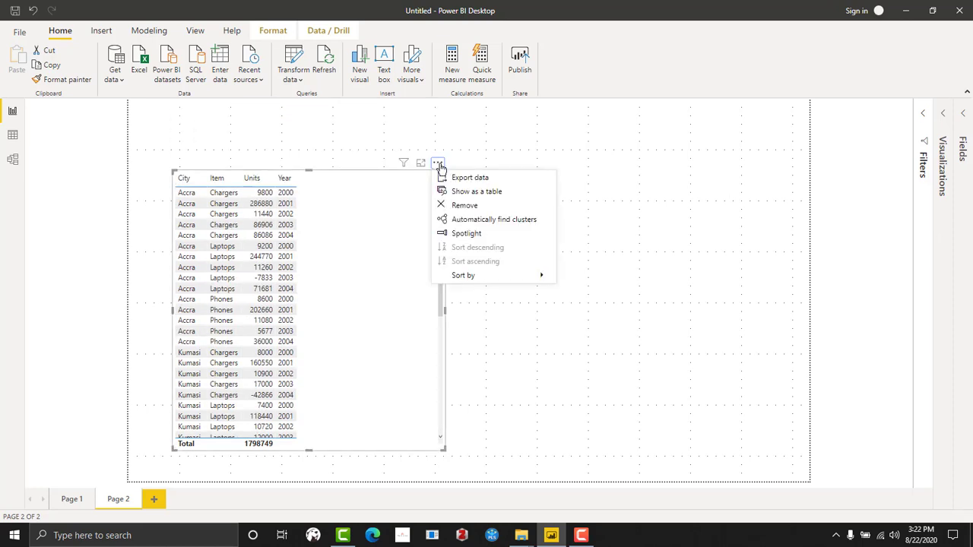
left_click(465, 206)
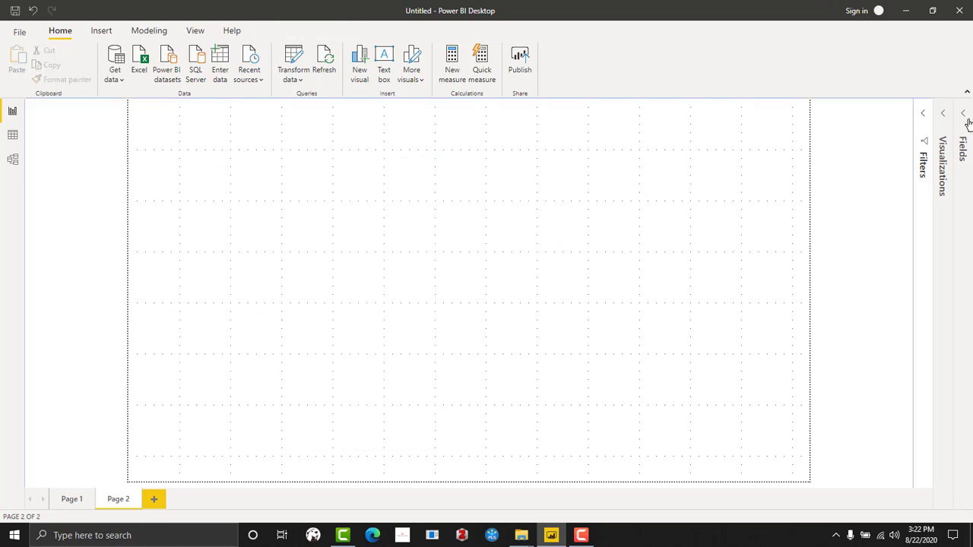
Step: Expand the Fields pane and reopen the Machines table's query for editing
left_click(965, 118)
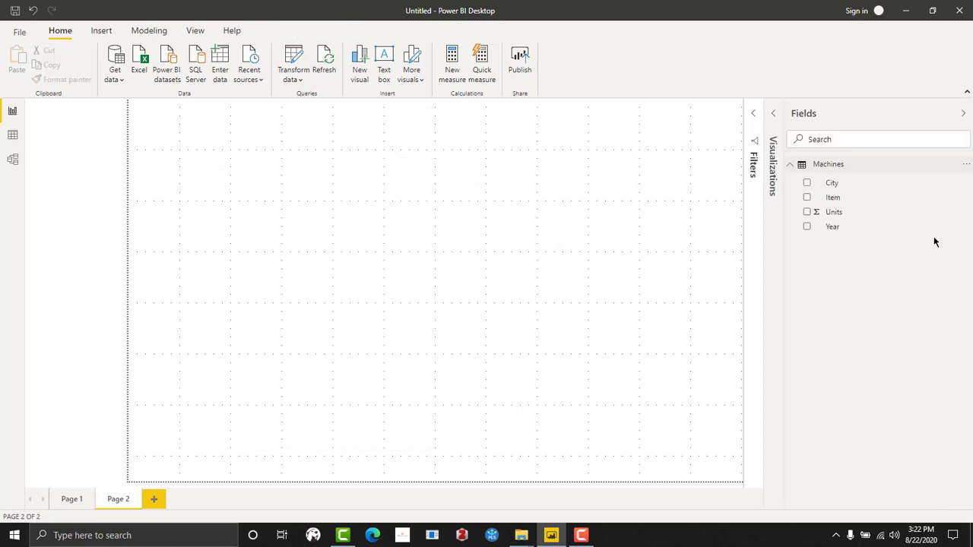
left_click(830, 167)
right_click(829, 168)
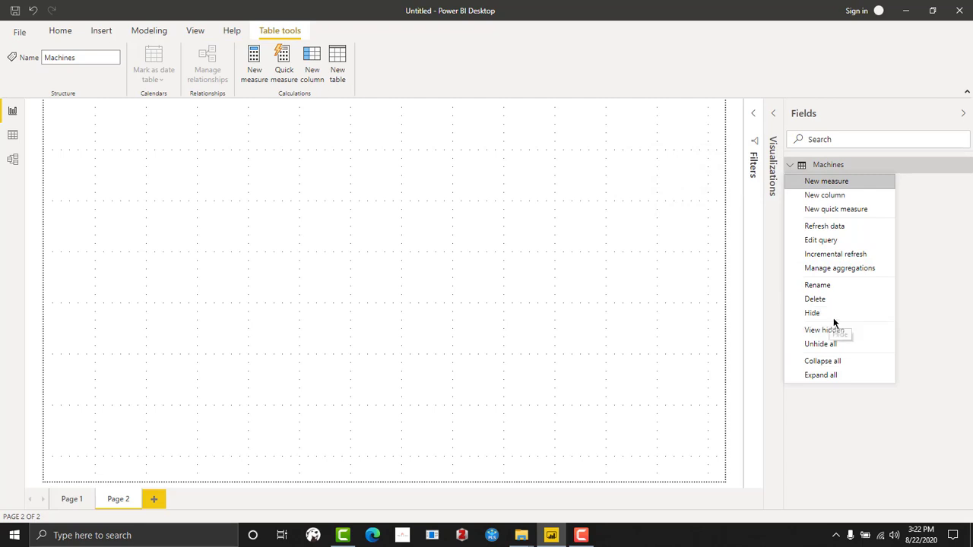
left_click(824, 241)
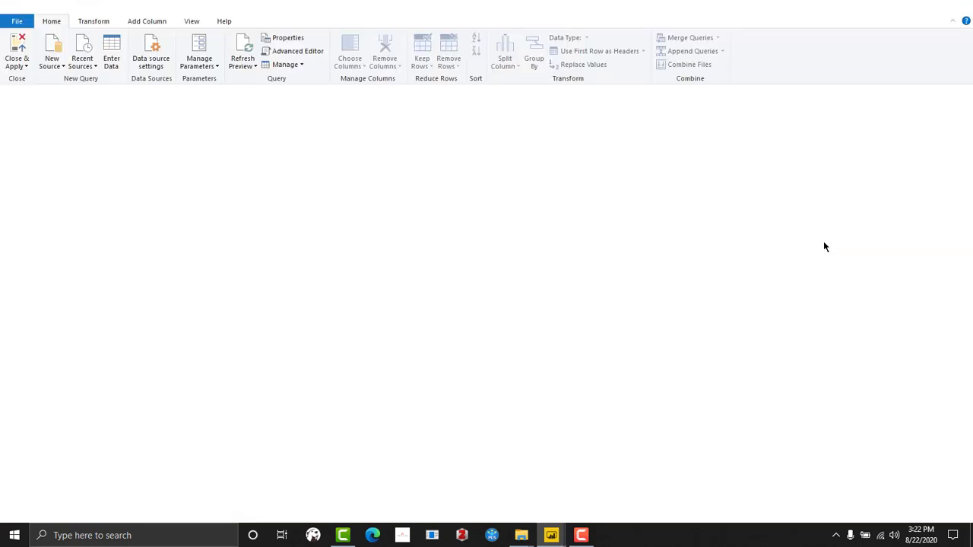